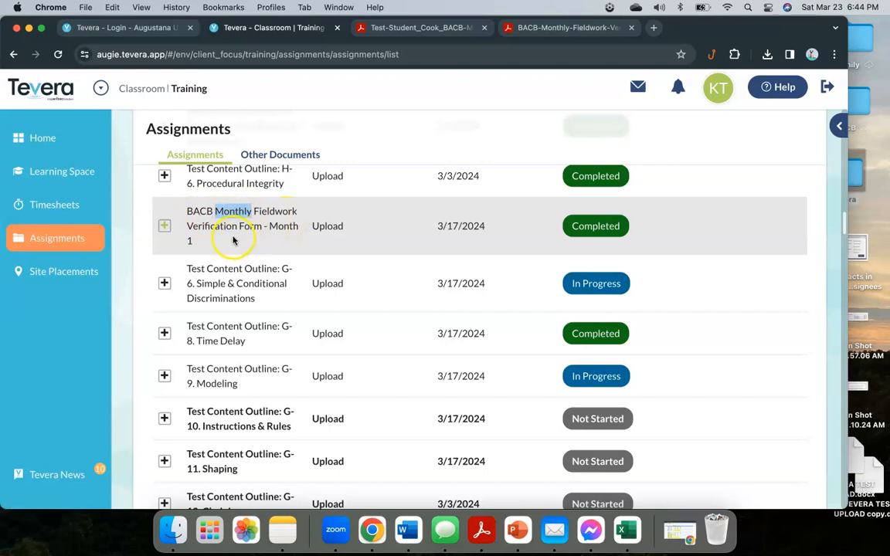
Step: Expand the BACB Monthly Fieldwork Verification Form - Month 1 assignment and read its five steps and form link
left_click(164, 226)
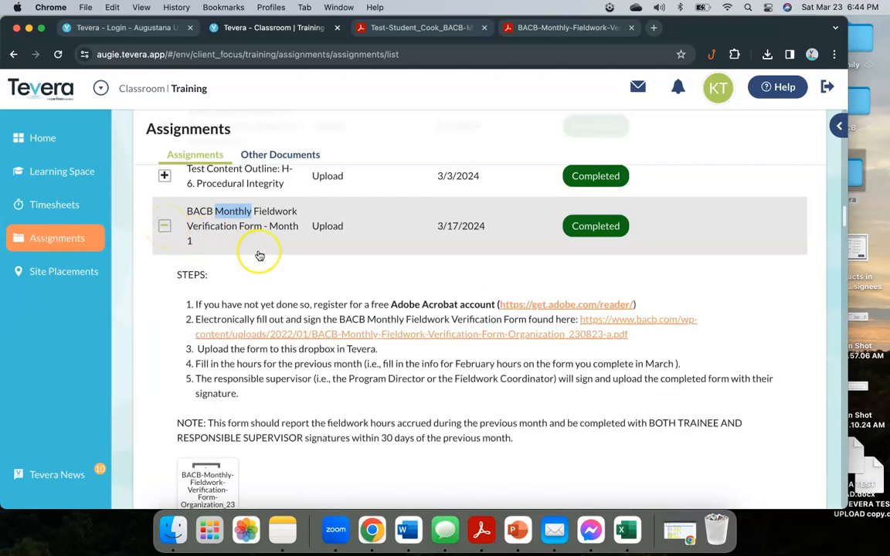
scroll(260, 256, "down", 1)
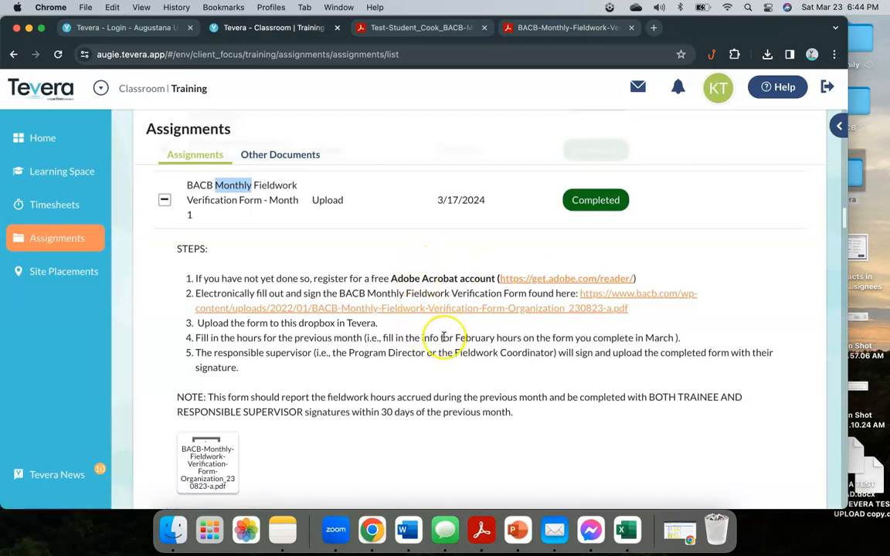
scroll(442, 334, "down", 2)
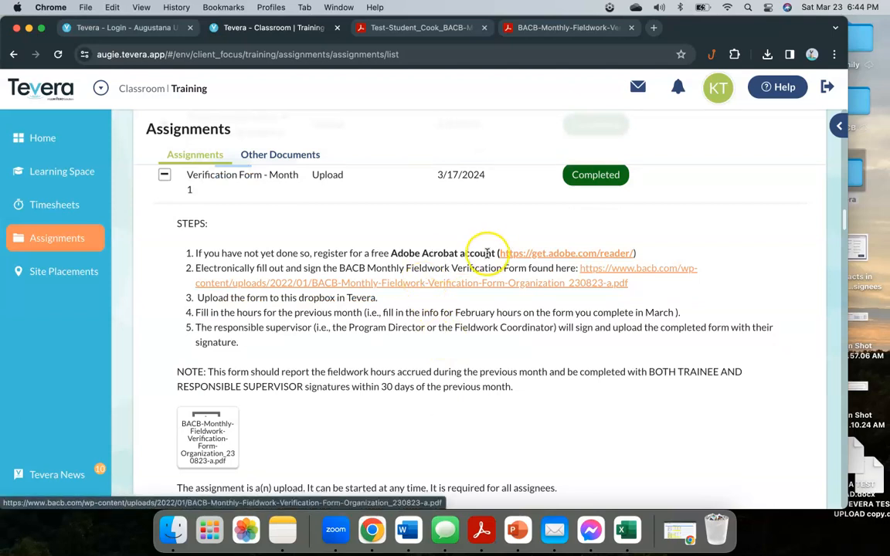
Step: Open the bacb.com verification form PDF in the Acrobat viewer
left_click(440, 285)
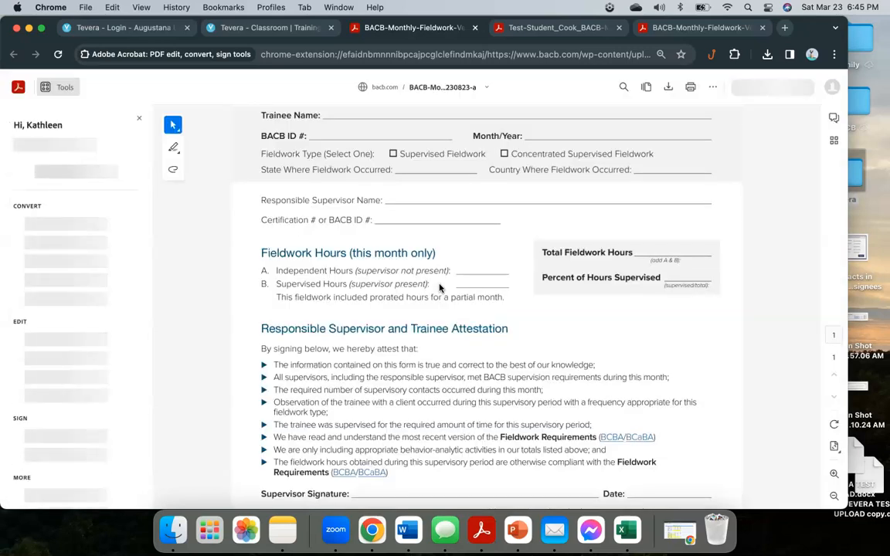
scroll(439, 289, "up", 2)
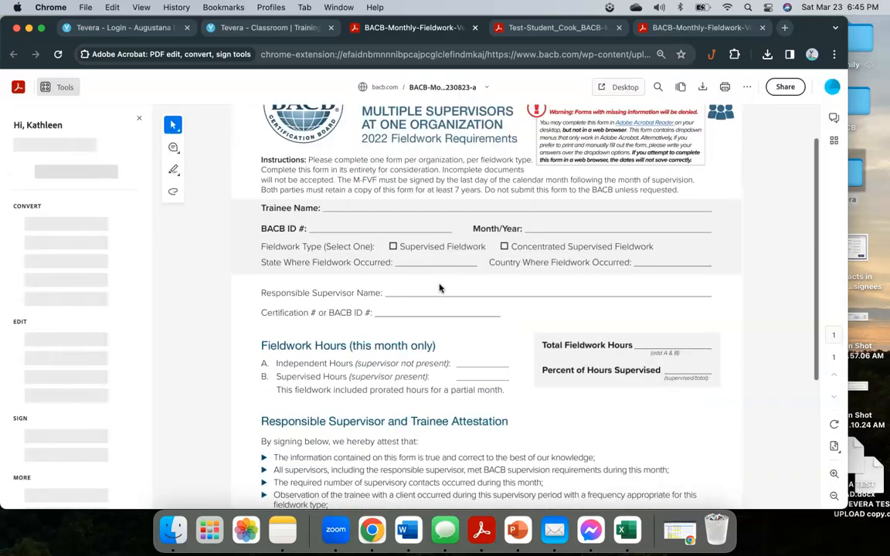
scroll(439, 286, "up", 1)
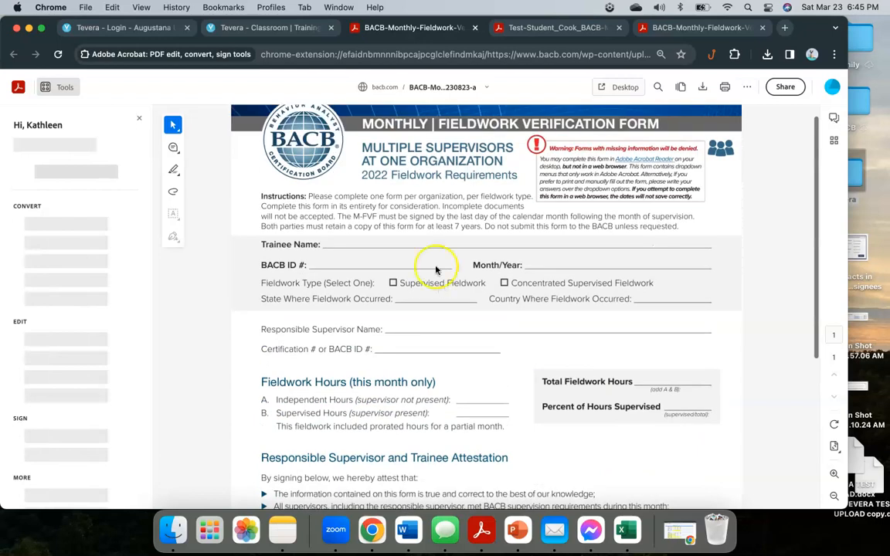
Step: Select the BACB ID # field and tick Concentrated Supervised Fieldwork as the fieldwork type
left_click(325, 264)
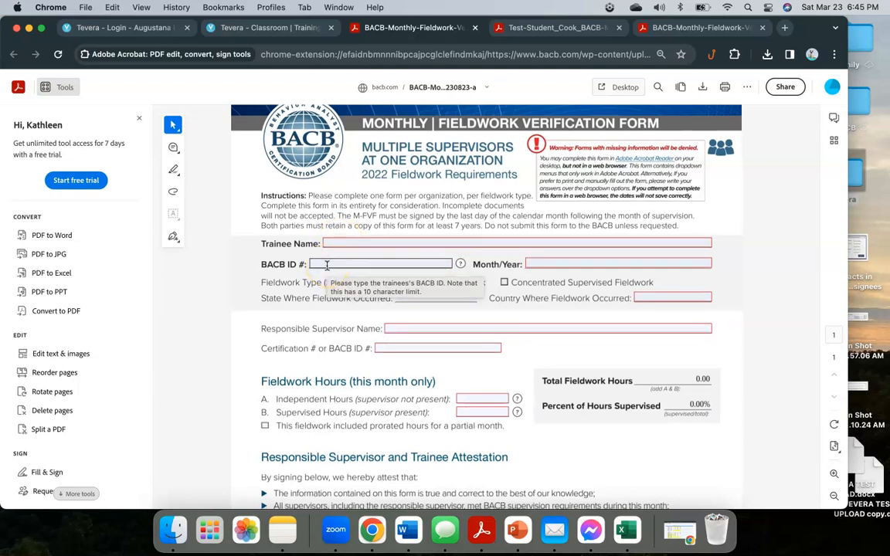
scroll(322, 259, "down", 2)
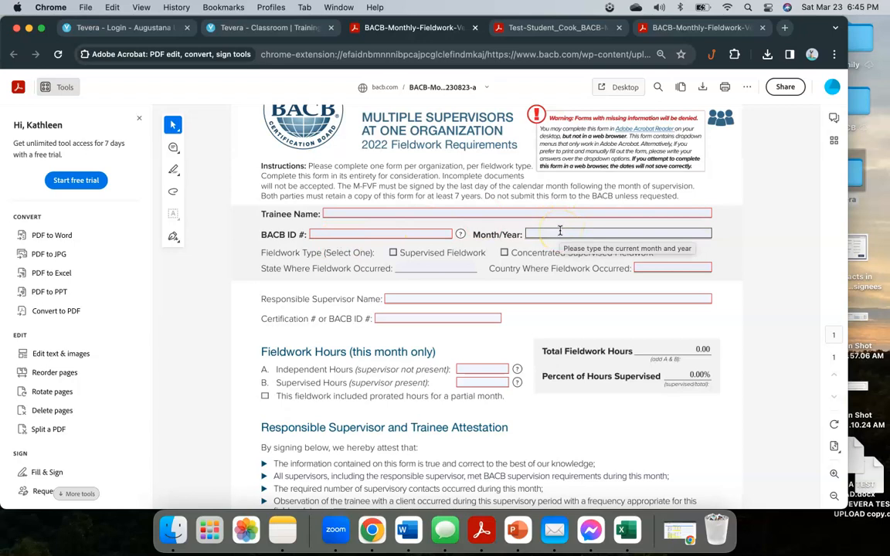
left_click(504, 254)
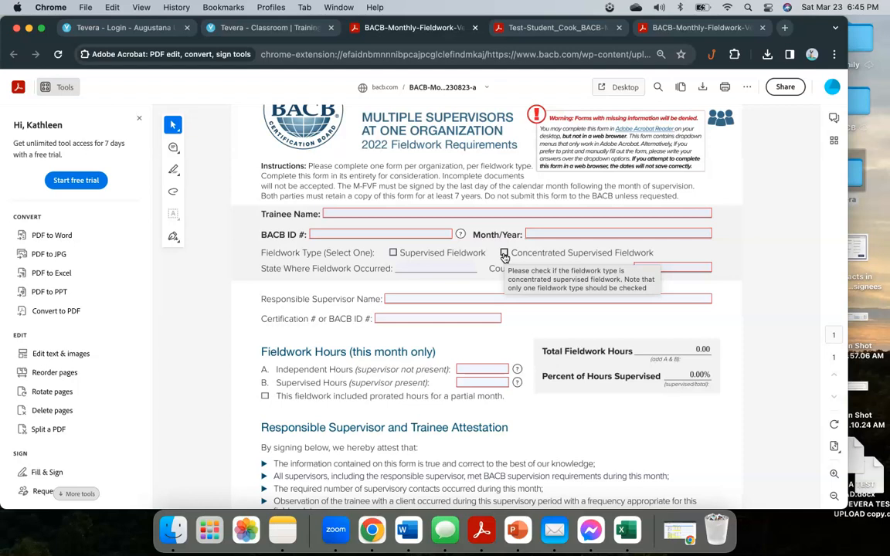
Step: Toggle Concentrated Supervised Fieldwork, then visit the State, Country, Supervisor Name and Certification # fields
left_click(505, 255)
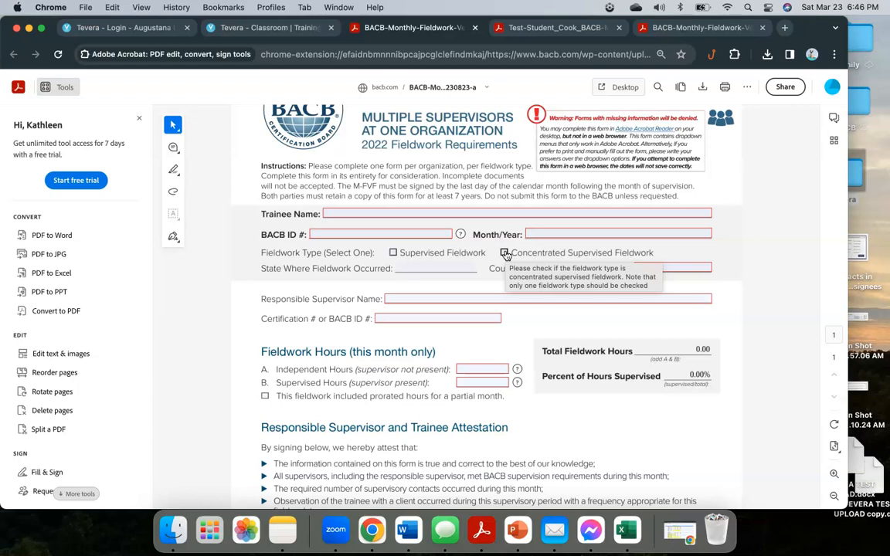
left_click(419, 268)
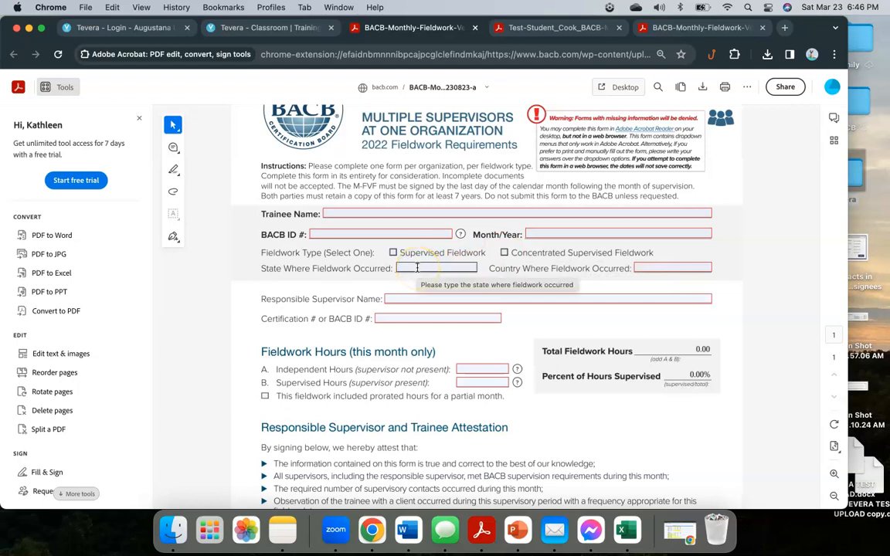
left_click(703, 267)
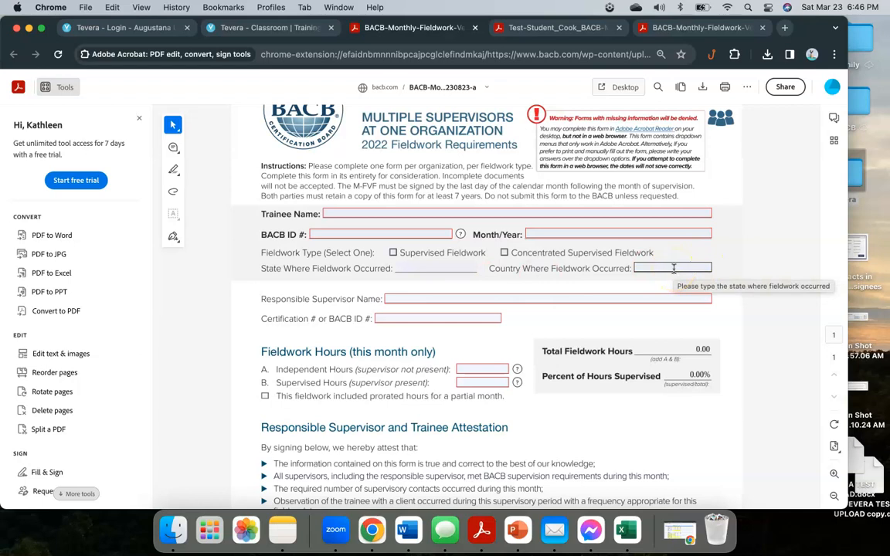
left_click(410, 300)
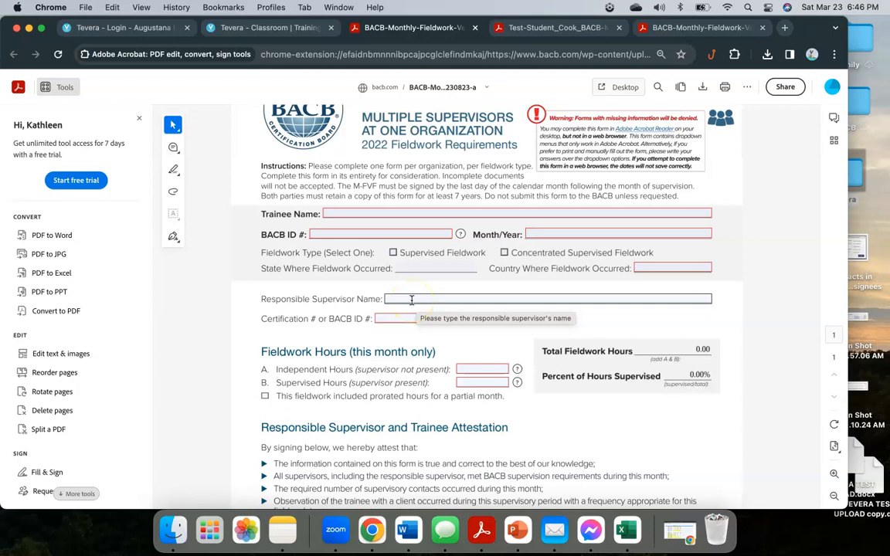
left_click(396, 317)
Step: Scroll past the supervisor details down to the blank Fieldwork Hours entries
scroll(390, 313, "down", 1)
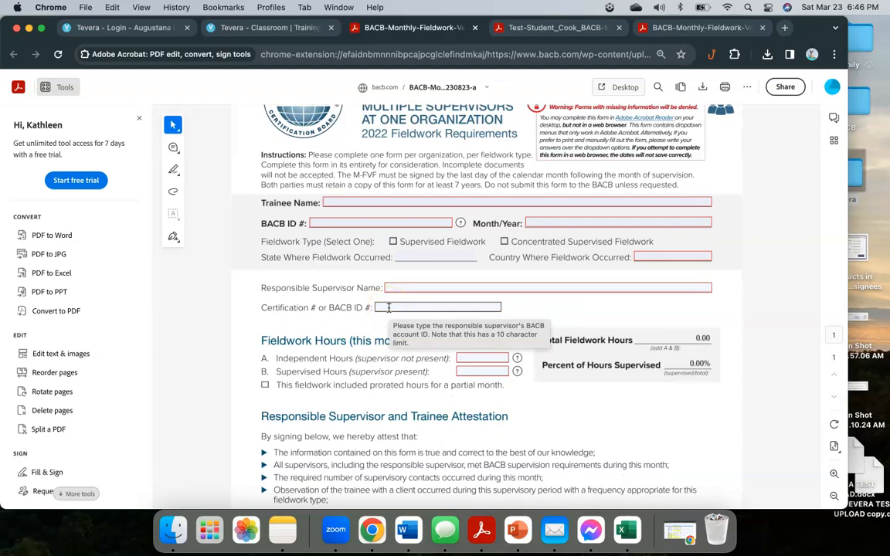
left_click(386, 329)
scroll(380, 323, "down", 2)
scroll(383, 309, "down", 1)
left_click(392, 241)
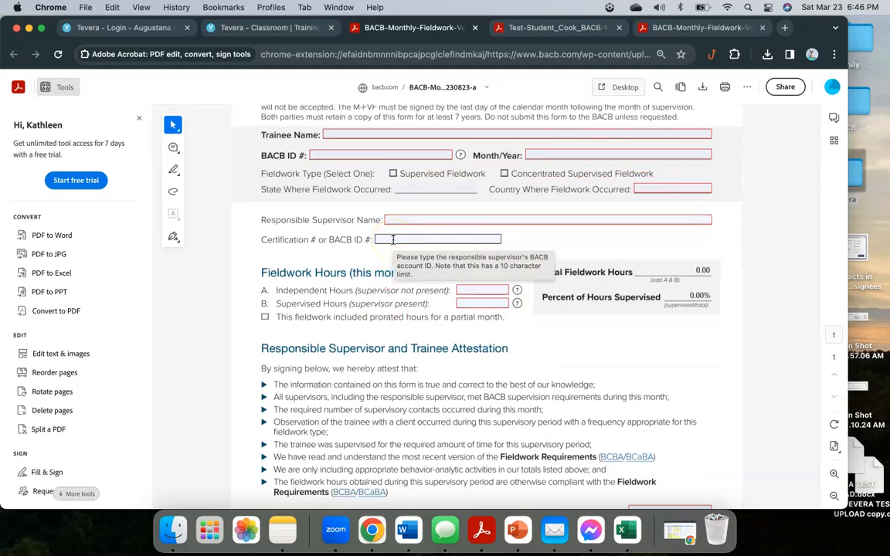
left_click(369, 298)
scroll(374, 297, "down", 2)
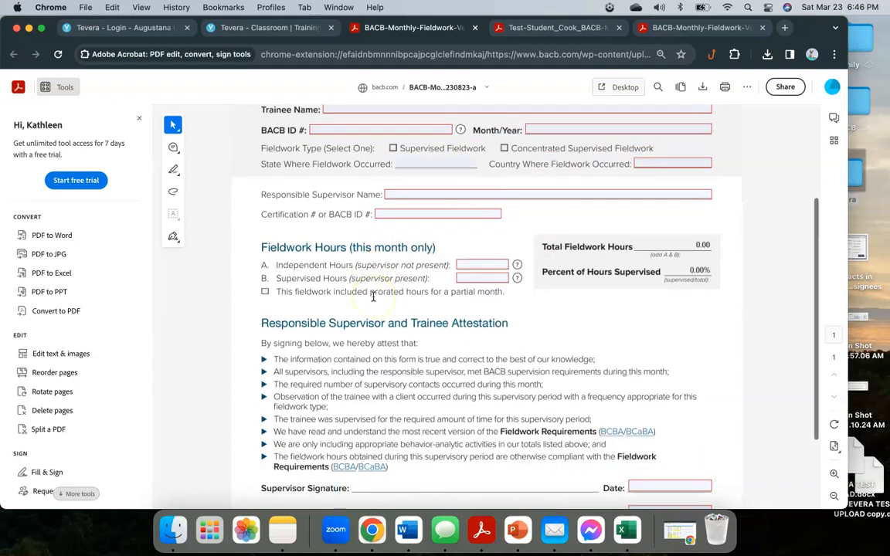
scroll(373, 297, "down", 3)
left_click(417, 198)
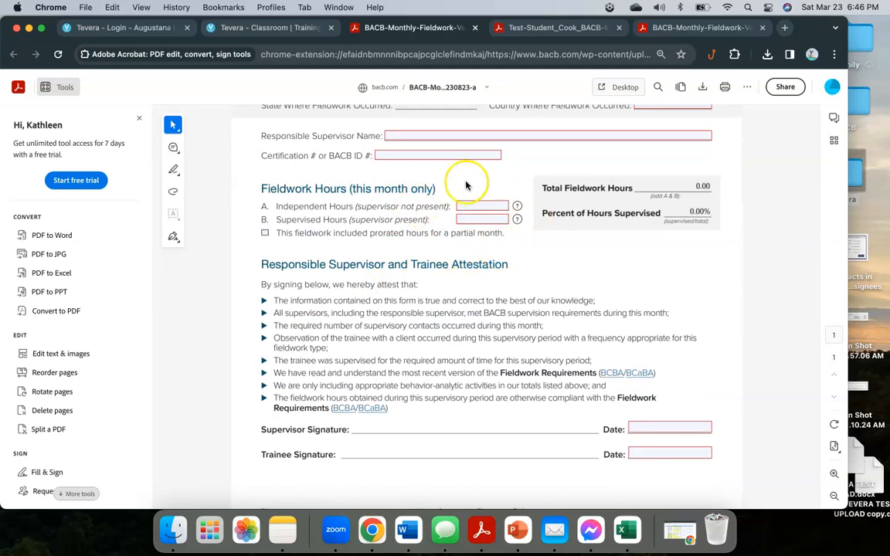
scroll(441, 251, "down", 2)
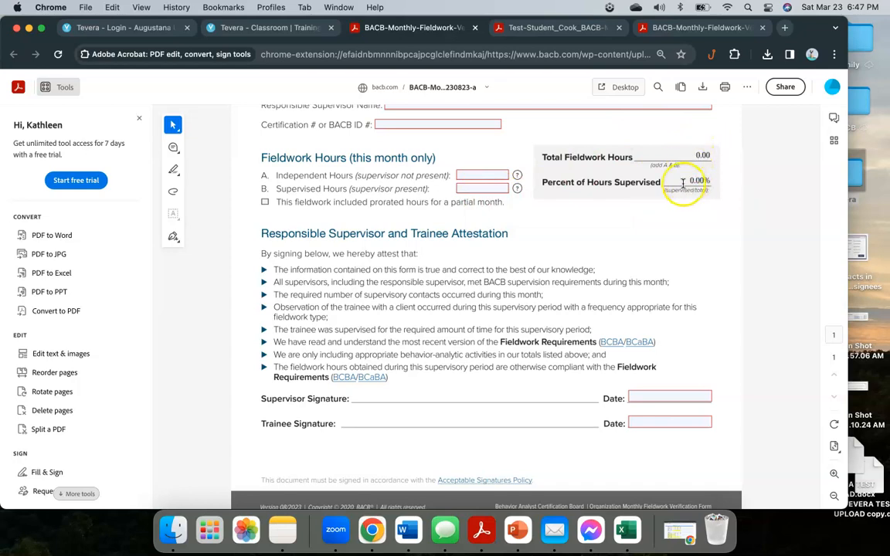
Step: Enter 90 independent and 10 supervised hours, giving 100.00 total hours at 10.00% supervised
left_click(500, 176)
type("90")
left_click(489, 192)
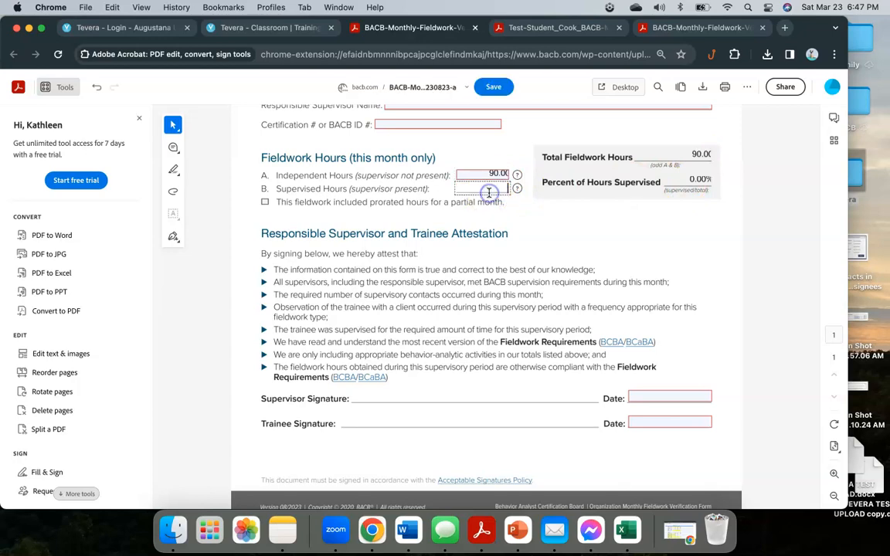
left_click(528, 221)
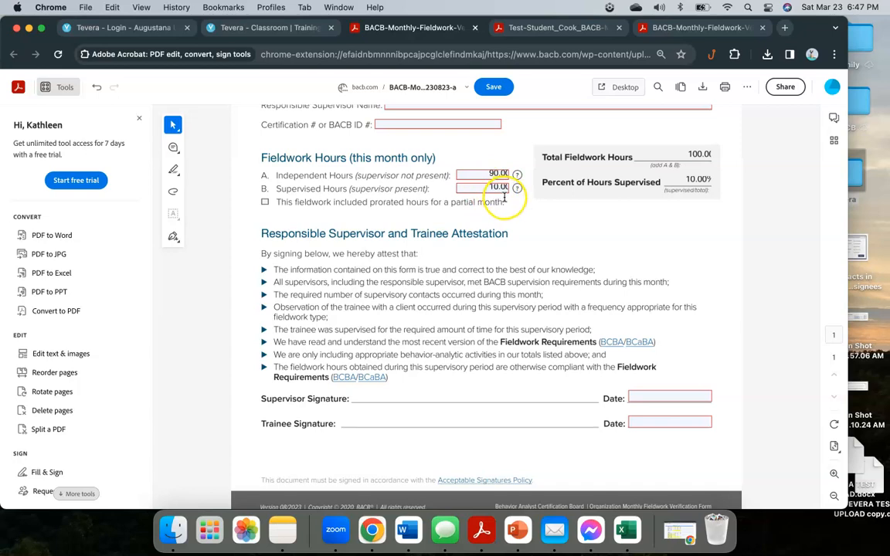
left_click(499, 174)
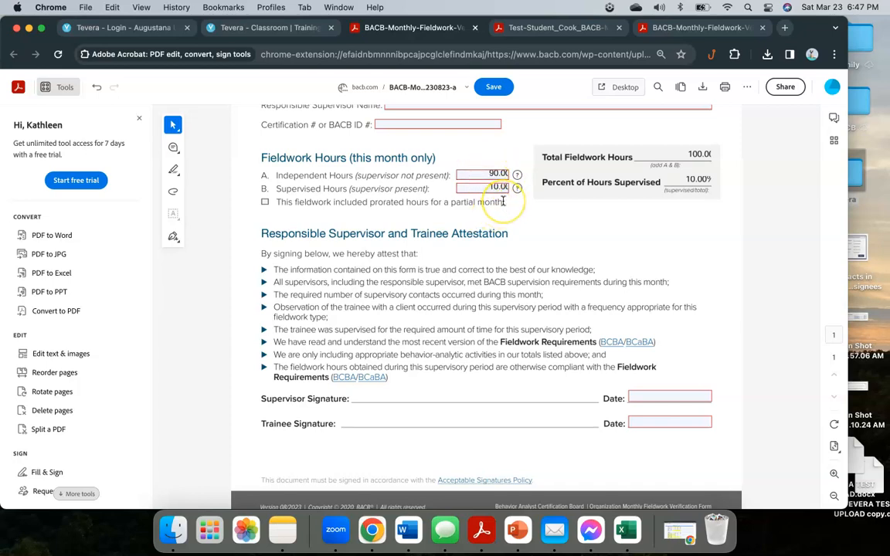
left_click(500, 175)
Step: Change supervised hours to 13 and independent hours to 117, totalling 130.00 hours
left_click(499, 187)
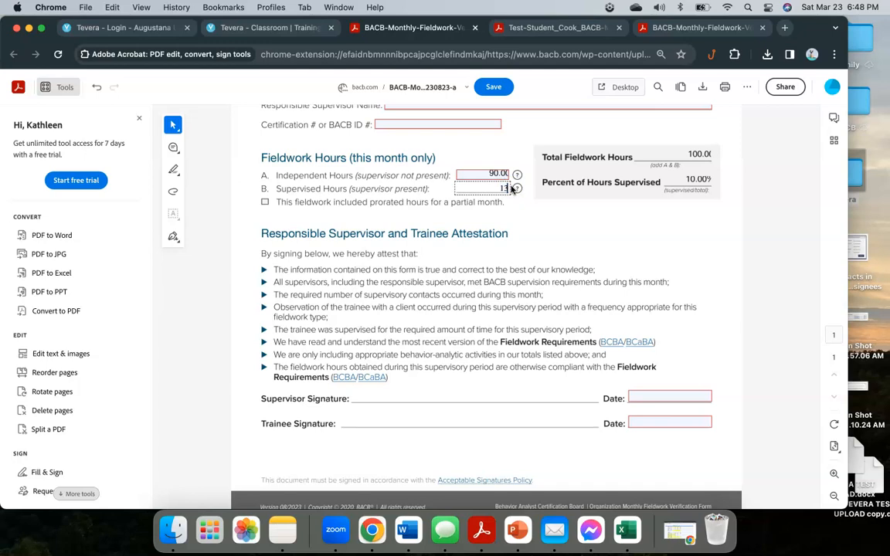
left_click(522, 217)
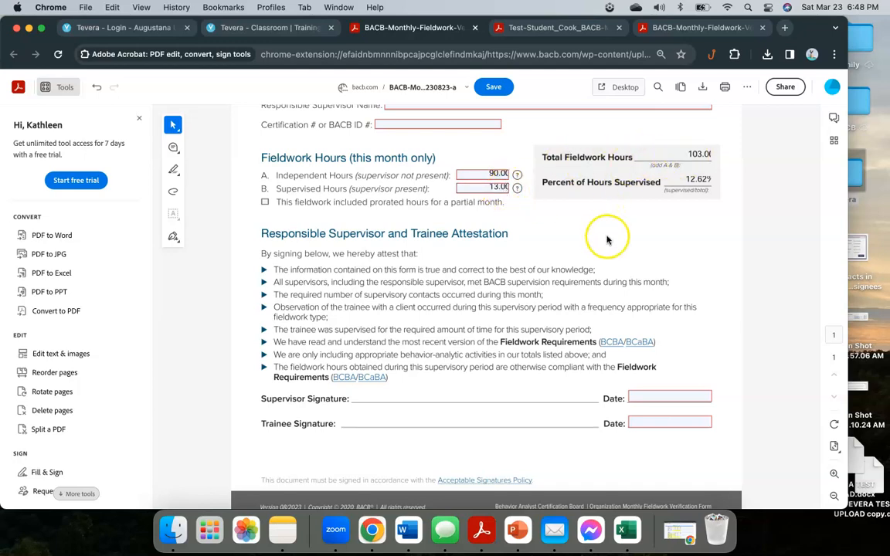
left_click(498, 176)
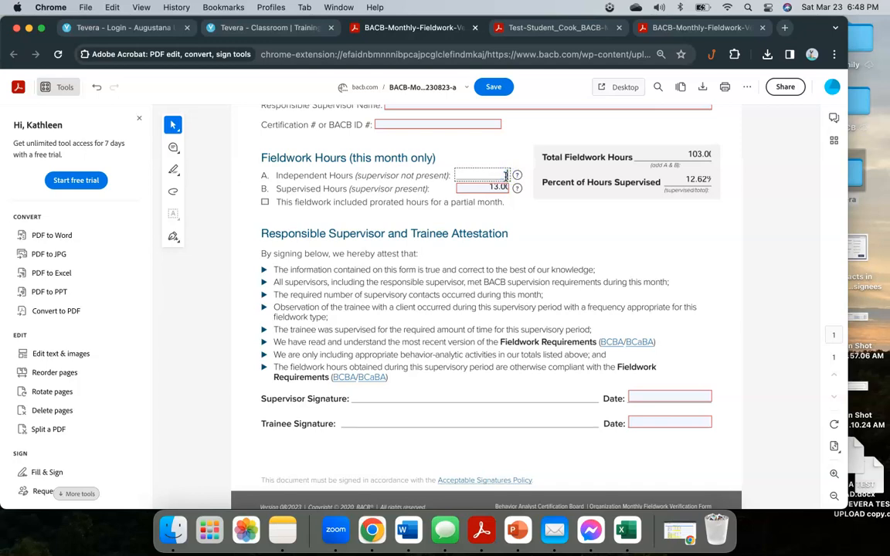
type("117")
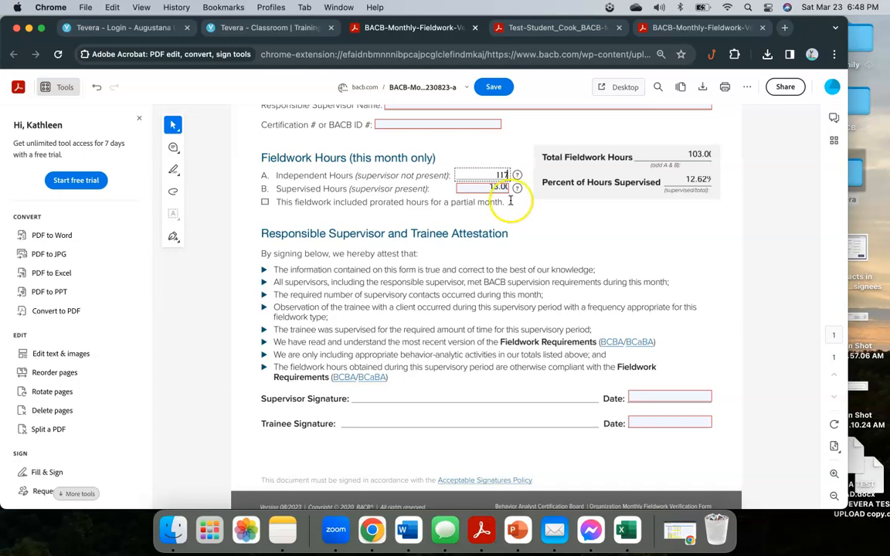
left_click(525, 224)
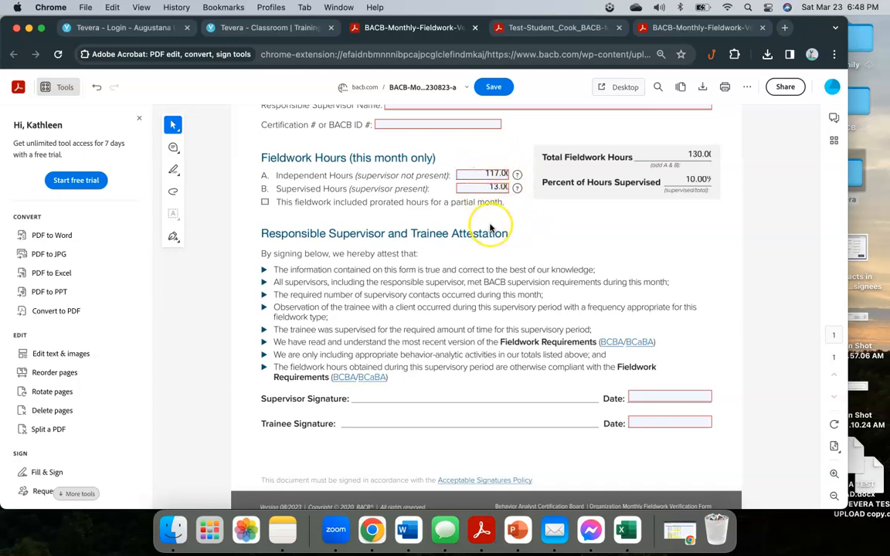
left_click(500, 223)
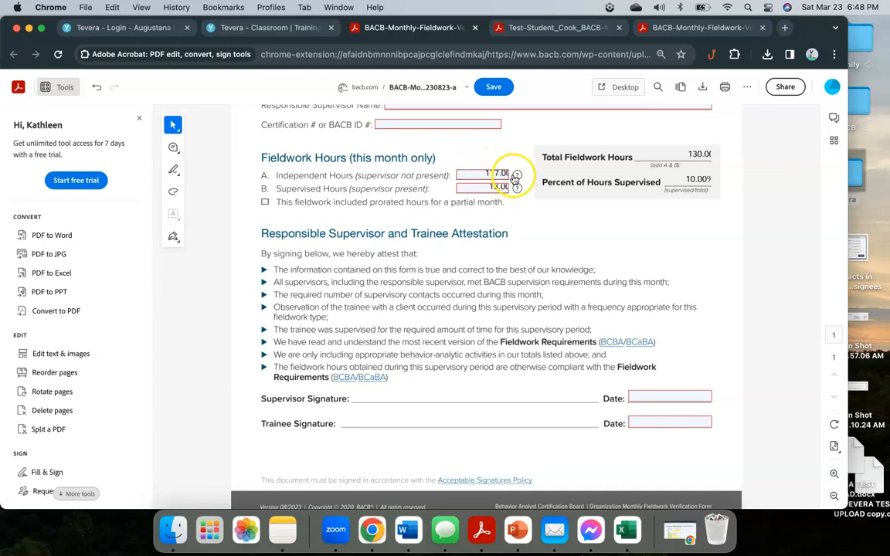
left_click(480, 173)
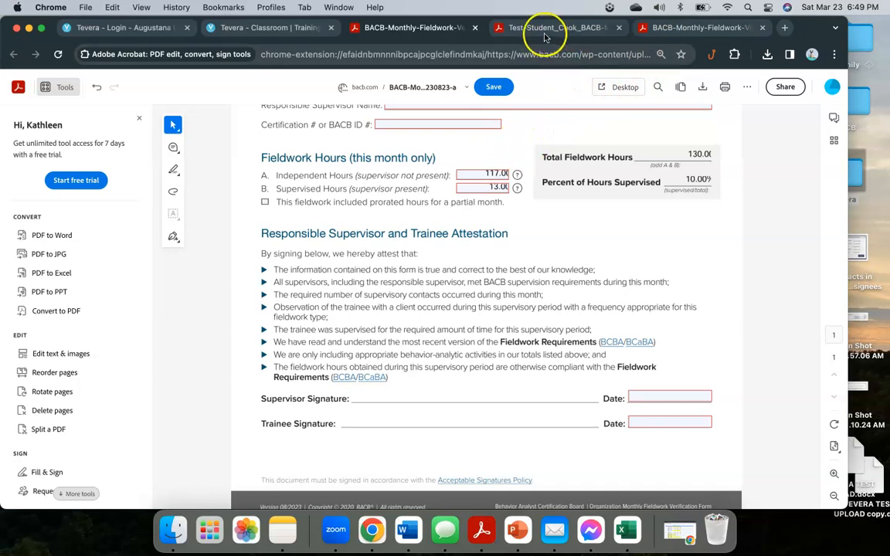
Step: Return to the Tevera tab and open the Month 1 assignment showing its two attached form PDFs
left_click(259, 27)
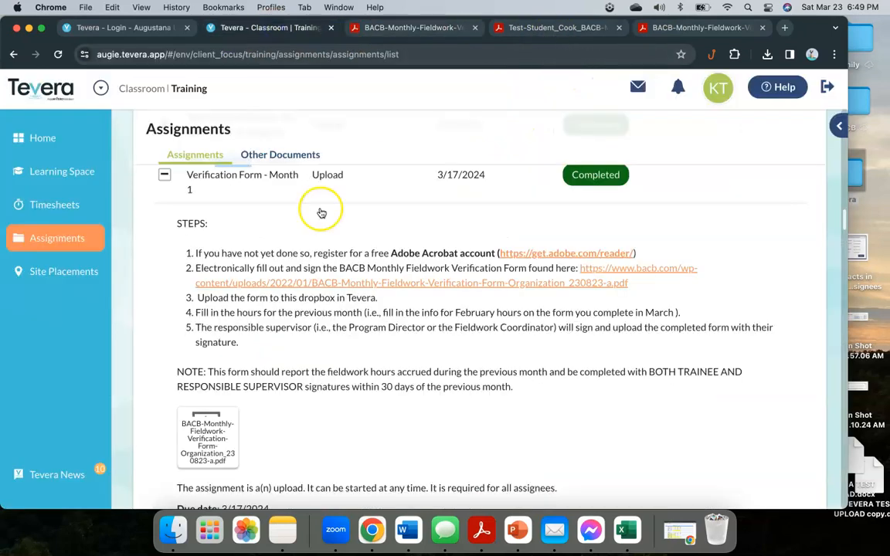
scroll(339, 336, "down", 3)
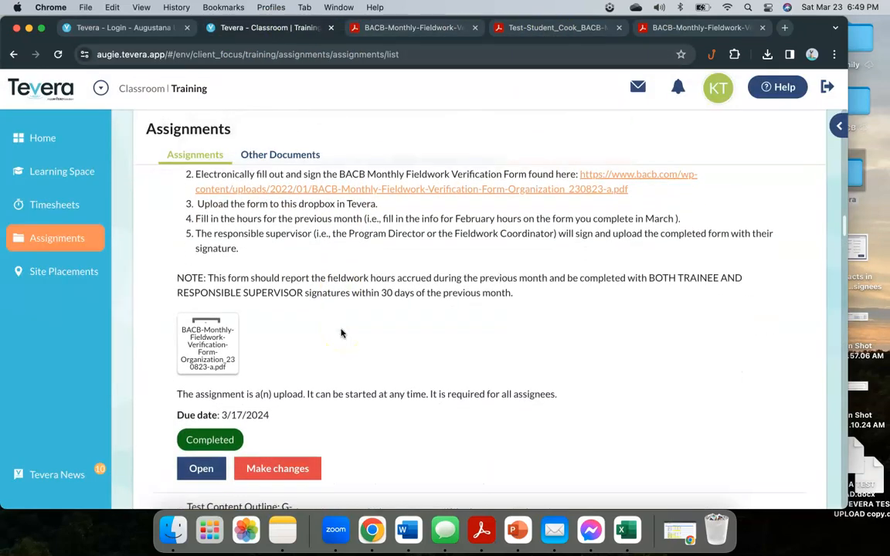
left_click(200, 469)
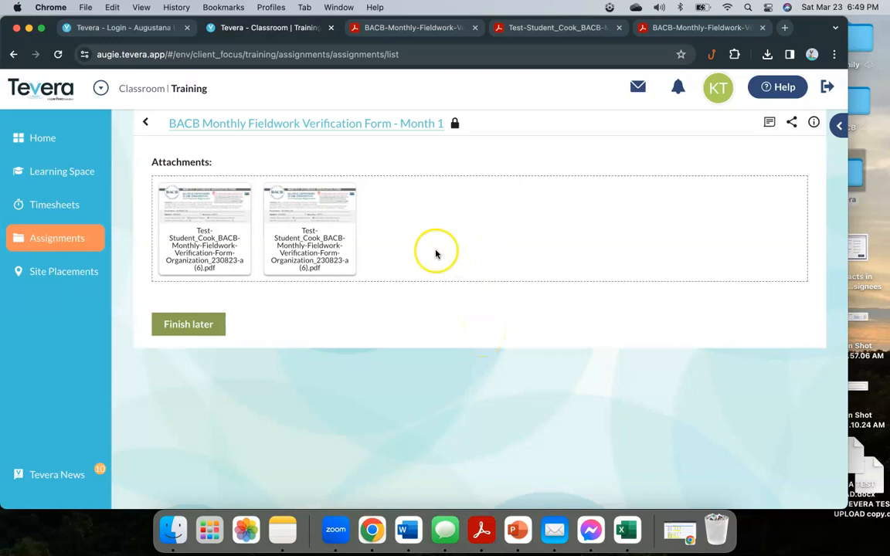
left_click(198, 219)
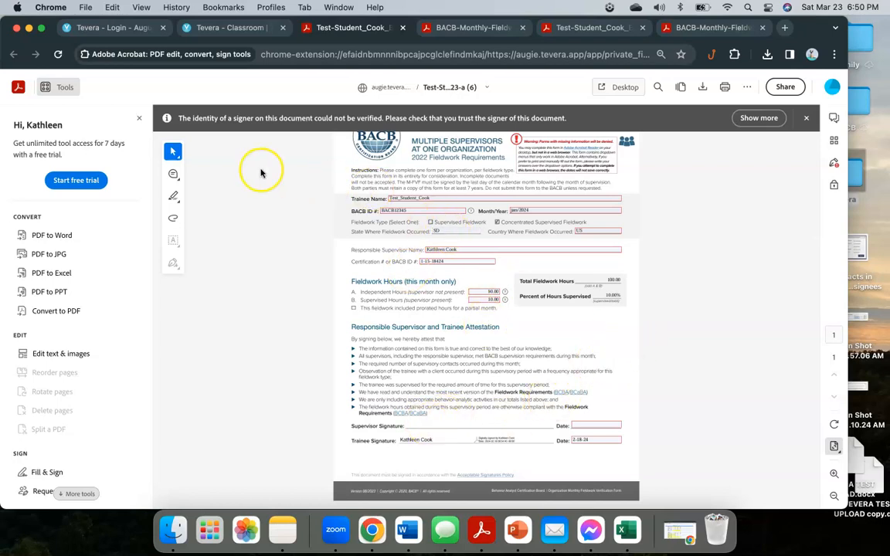
left_click(229, 27)
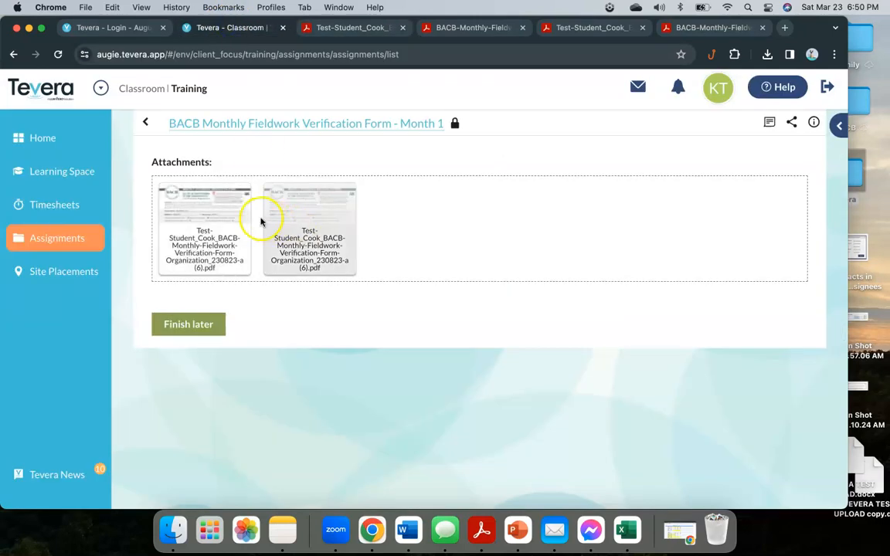